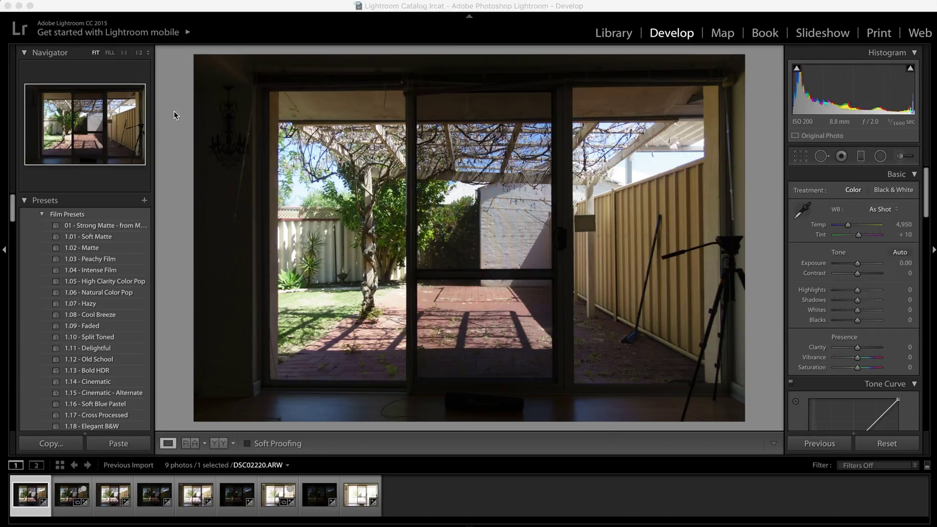
# Step: Lift DSC02221's shadows to +100 and raise its blacks, then pull DSC02226's highlights to -100
pyautogui.click(64, 494)
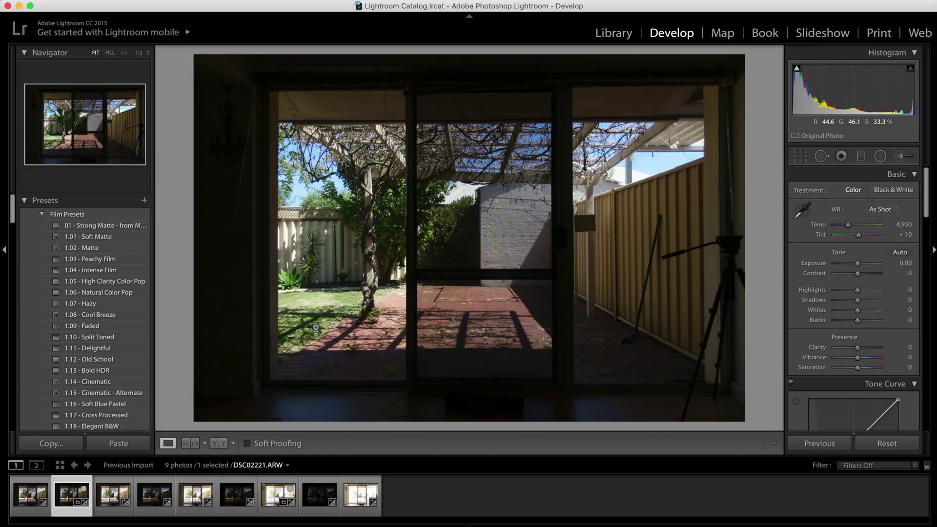
pyautogui.moveTo(857, 299); pyautogui.dragTo(898, 304)
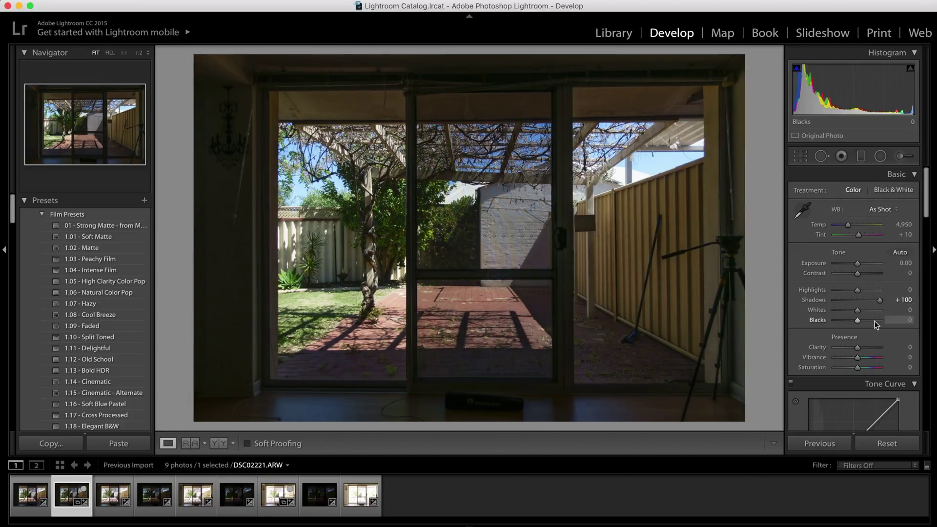
pyautogui.moveTo(857, 320); pyautogui.dragTo(883, 322)
pyautogui.click(272, 492)
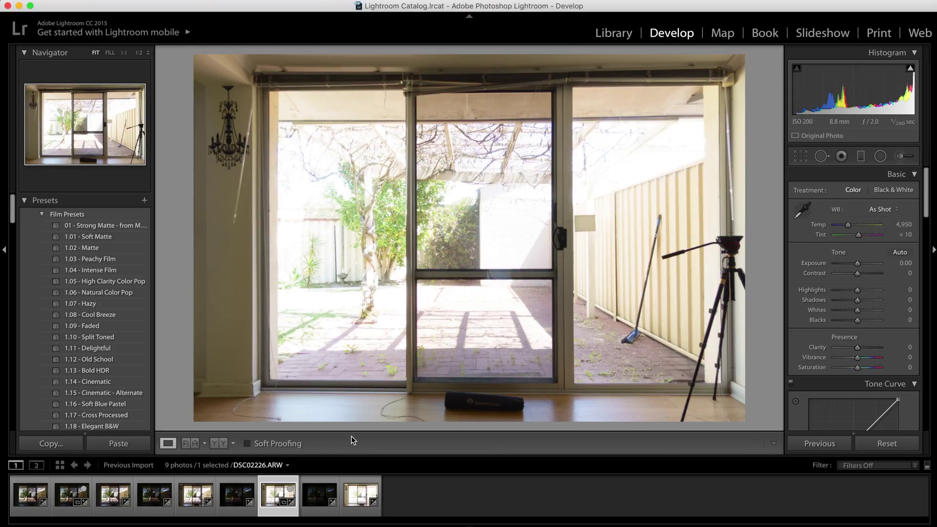
pyautogui.moveTo(896, 90)
pyautogui.mouseDown()
pyautogui.moveTo(873, 90)
pyautogui.moveTo(908, 90)
pyautogui.mouseUp()
# Step: On DSC02220, set Shadows to +100 and Blacks to 73, ease Blacks to +60, then check detail at 1:1
pyautogui.click(20, 497)
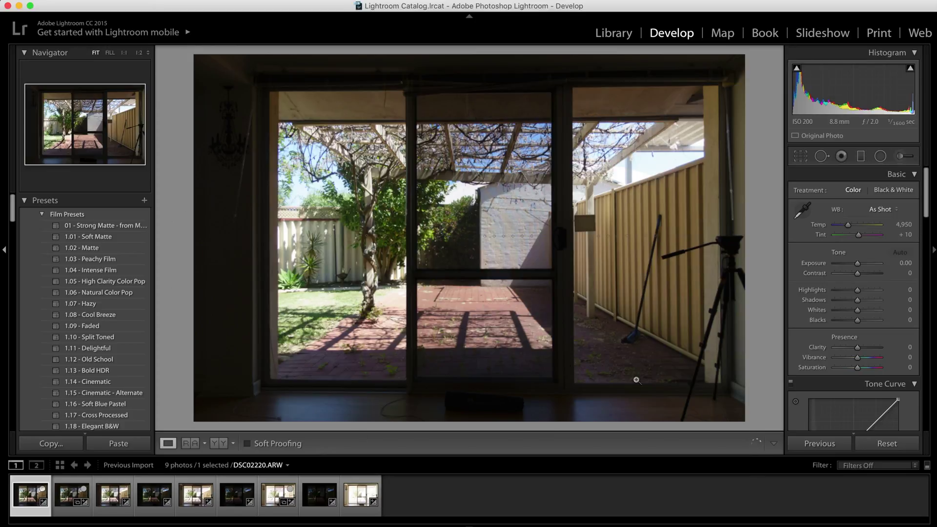
pyautogui.moveTo(857, 301); pyautogui.dragTo(911, 305)
pyautogui.click(907, 319)
pyautogui.write('73')
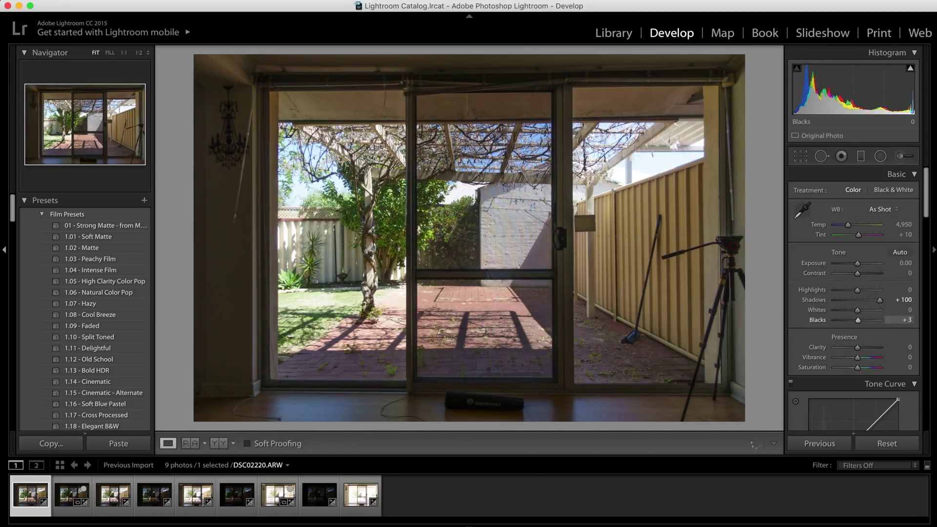
pyautogui.press('Return')
pyautogui.moveTo(873, 320); pyautogui.dragTo(870, 320)
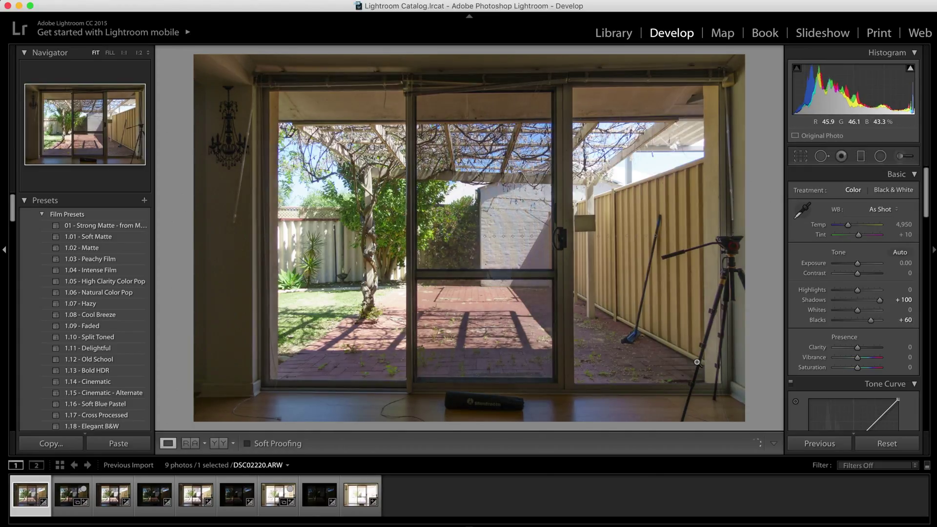
pyautogui.moveTo(571, 401); pyautogui.dragTo(548, 399)
# Step: Select all nine bracketed exposures from DSC02227 and start a Photo Merge > HDR on them
pyautogui.click(344, 502)
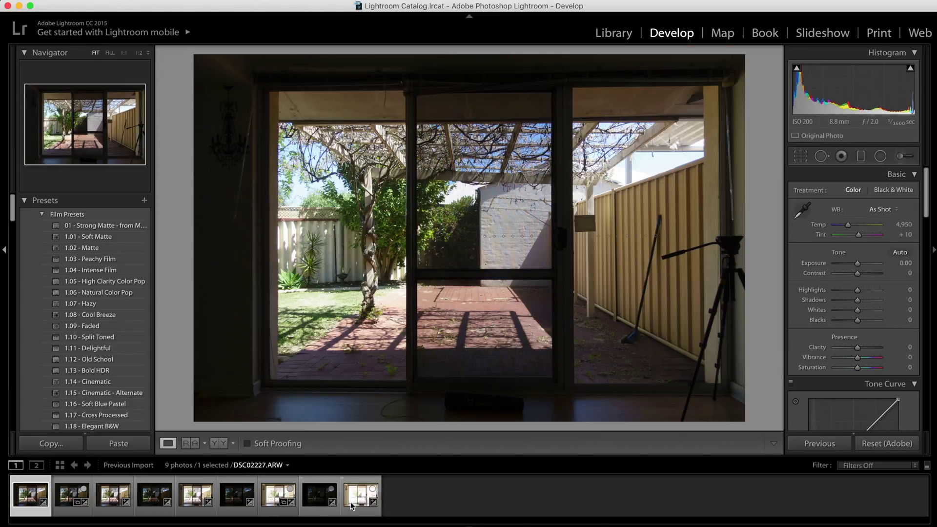
pyautogui.keyDown('shift'); pyautogui.click(345, 505); pyautogui.keyUp('shift')
pyautogui.rightClick(353, 495)
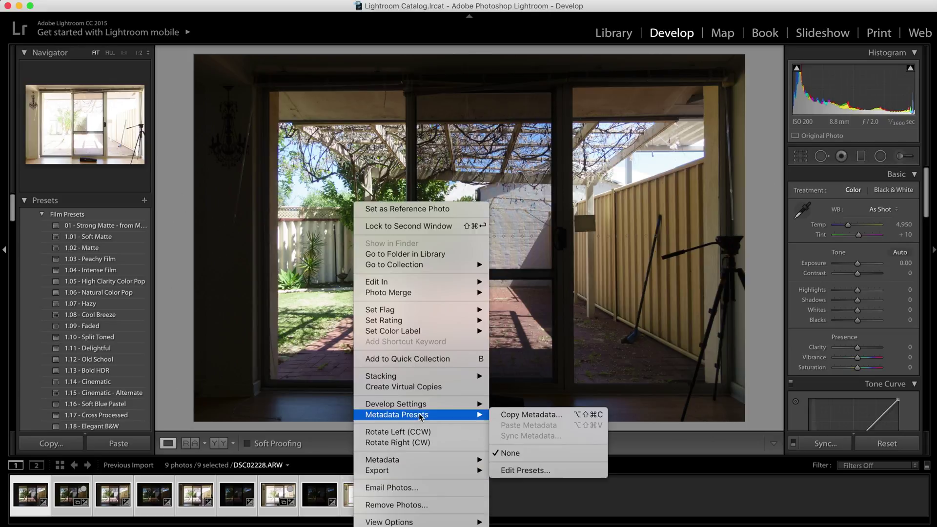
pyautogui.moveTo(466, 295)
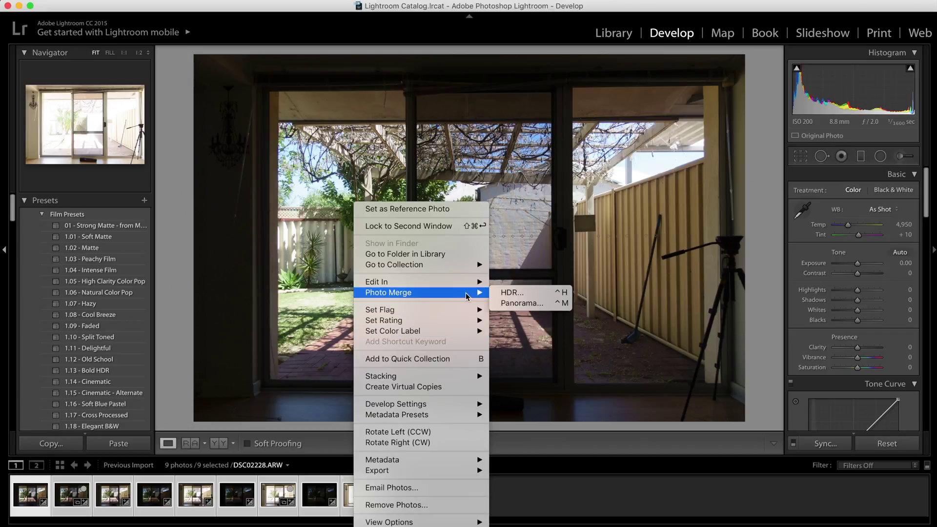
pyautogui.click(517, 296)
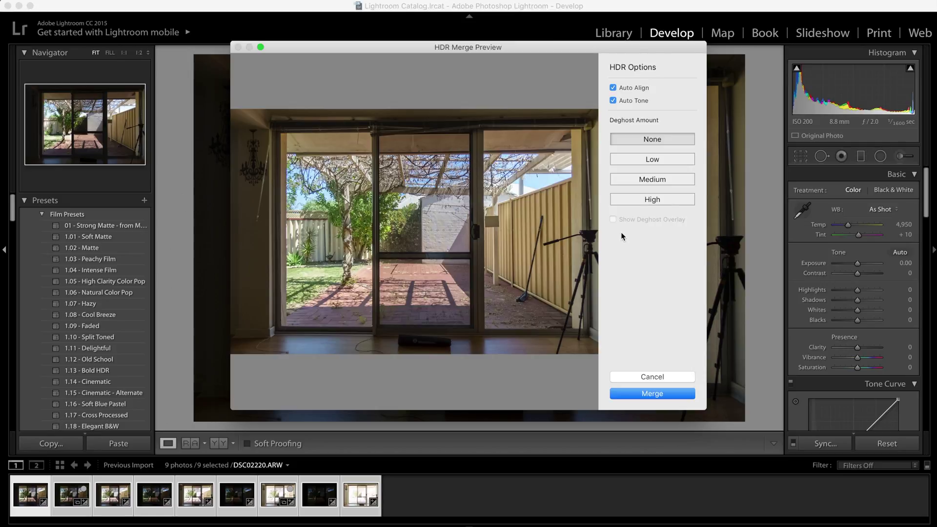
# Step: Turn off Auto Align in the HDR Merge Preview and merge the exposures into an HDR DNG
pyautogui.click(613, 88)
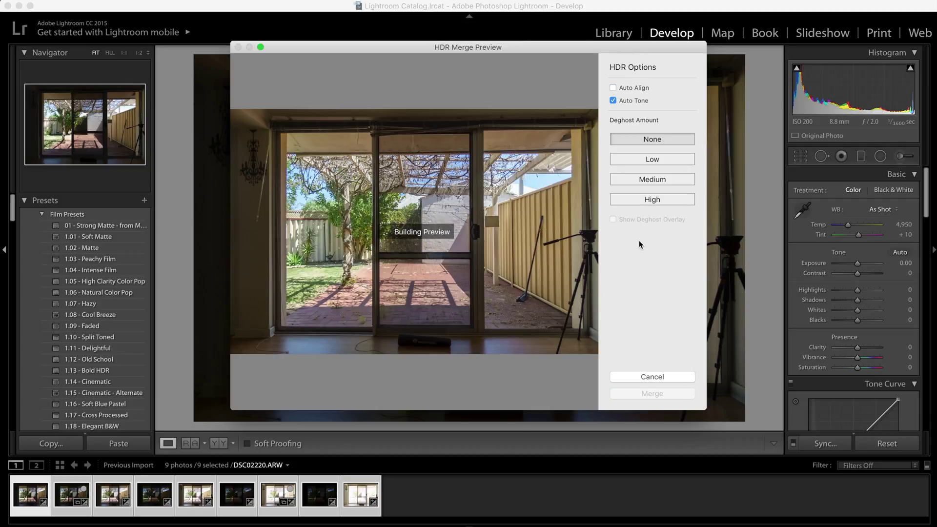
pyautogui.click(646, 393)
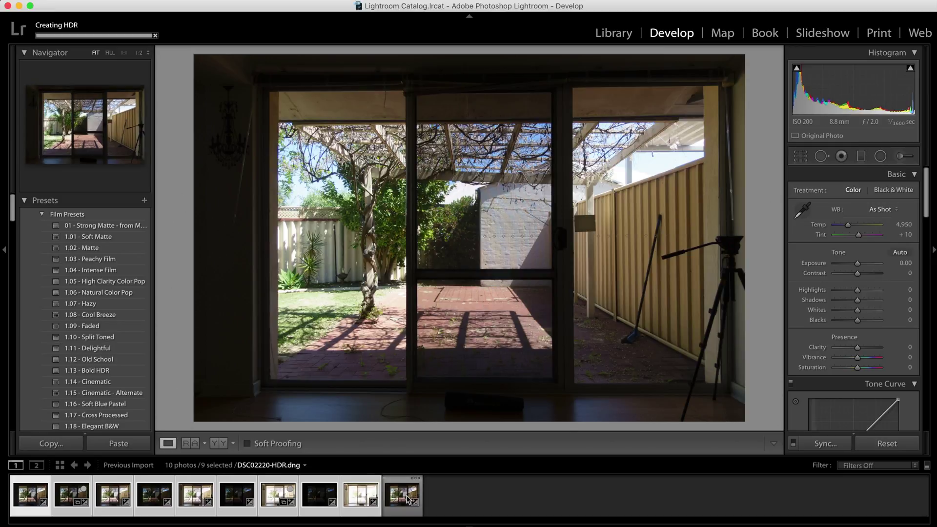
# Step: Reveal the merged DSC02220-HDR.dng file in Finder
pyautogui.click(401, 498)
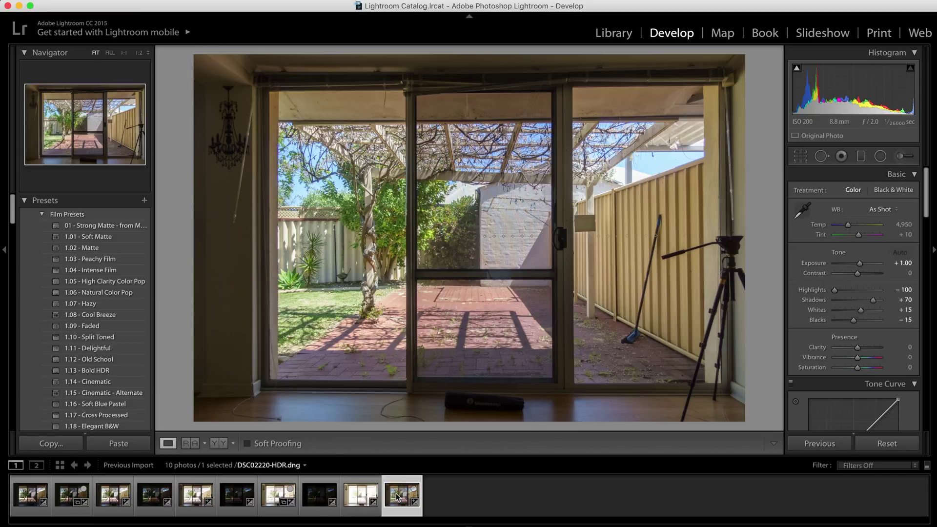
pyautogui.rightClick(398, 497)
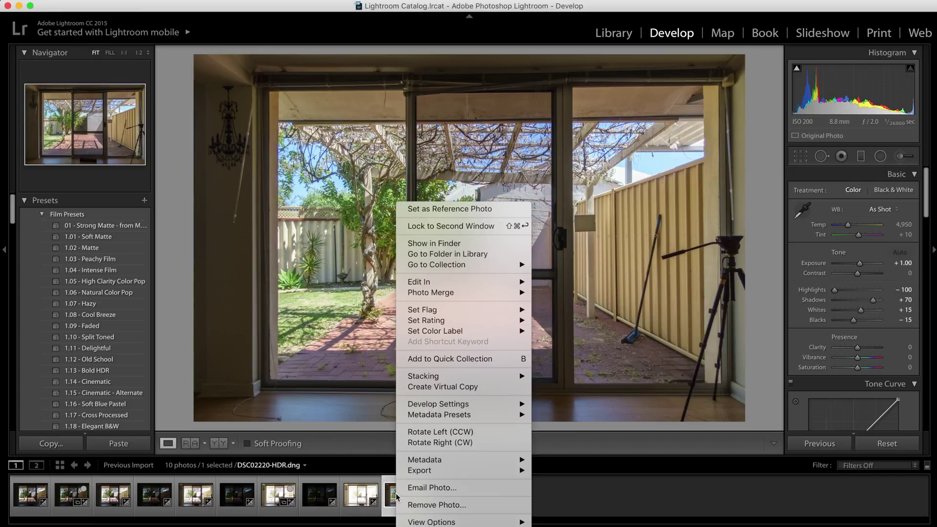
pyautogui.click(439, 244)
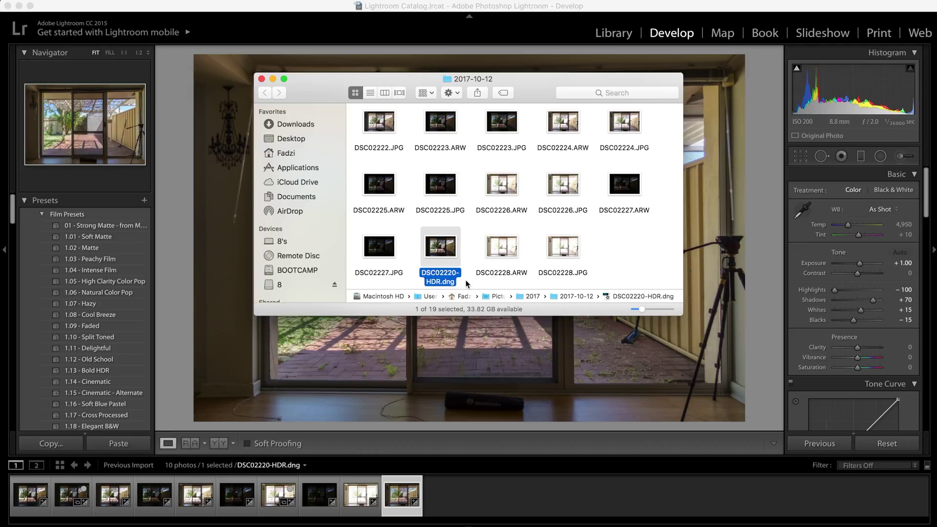
# Step: Compare Get Info sizes of DSC02228.ARW (20.8 MB) and DSC02220-HDR.dng (82.7 MB), then close the windows
pyautogui.click(496, 250)
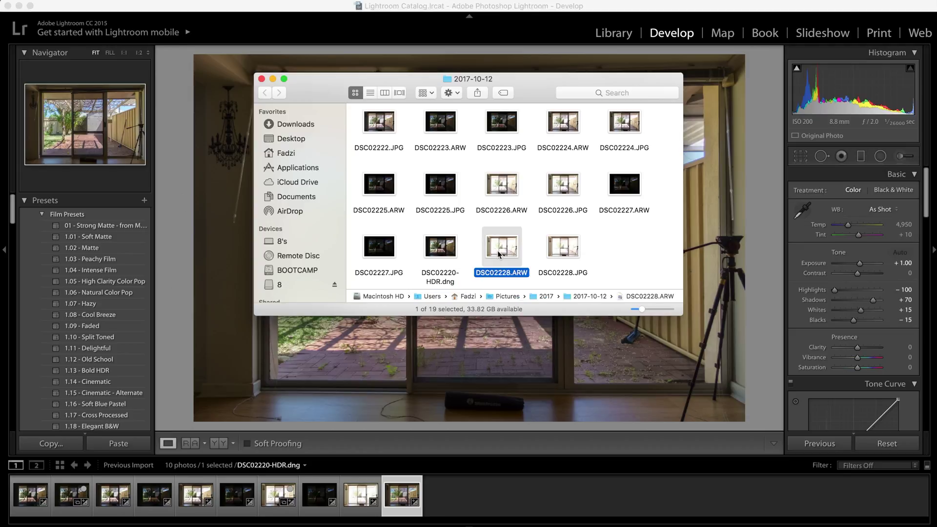
pyautogui.press('super+i')
pyautogui.click(441, 247)
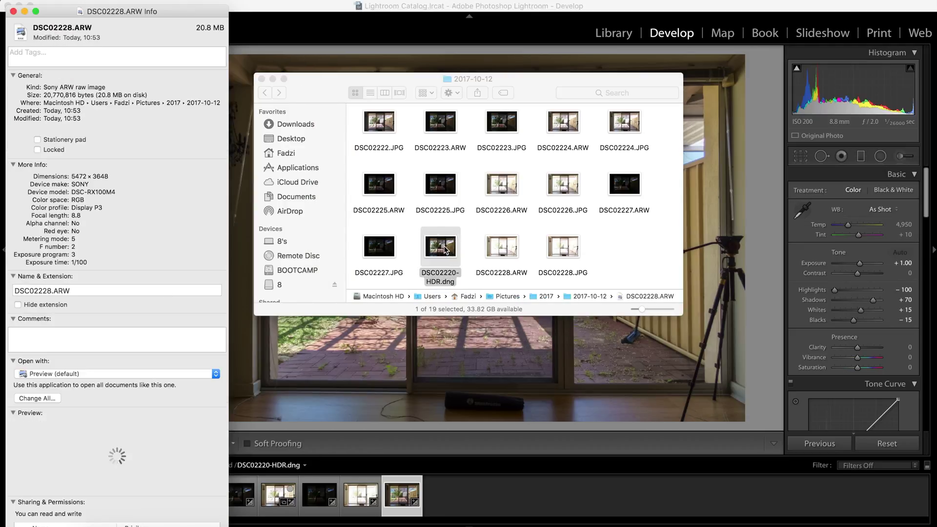
pyautogui.press('super+i')
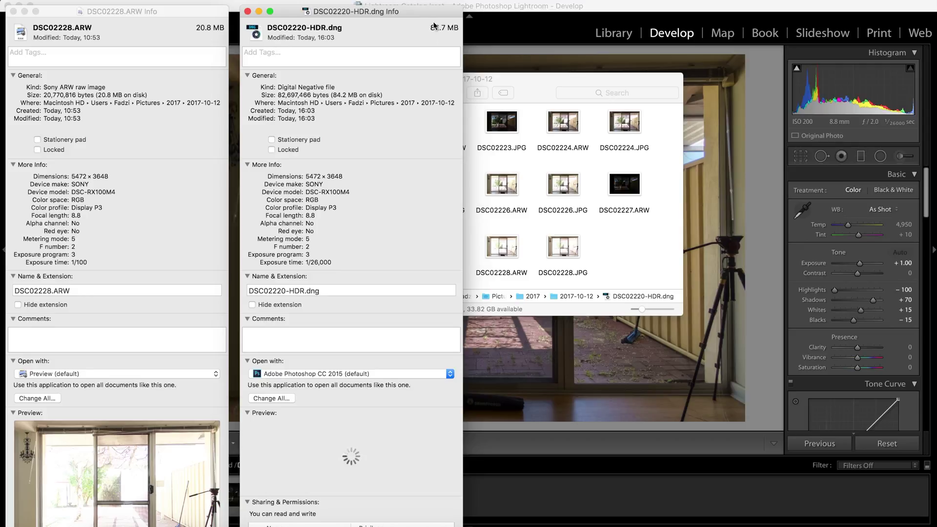
pyautogui.click(13, 10)
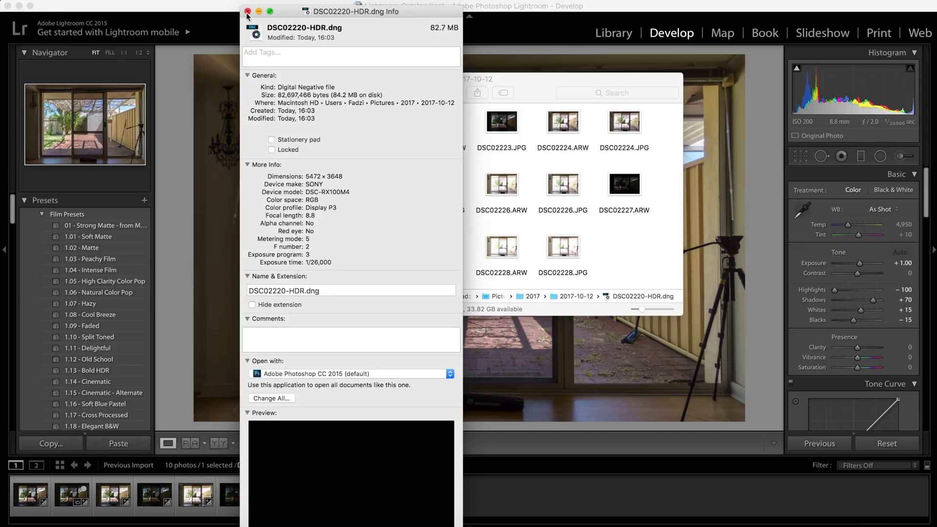
pyautogui.click(248, 10)
pyautogui.click(261, 79)
# Step: Set Exposure +1.30, Whites -9, Blacks +10, Clarity +15 and Temp 4,923 on the HDR photo
pyautogui.click(903, 262)
pyautogui.write('1.3')
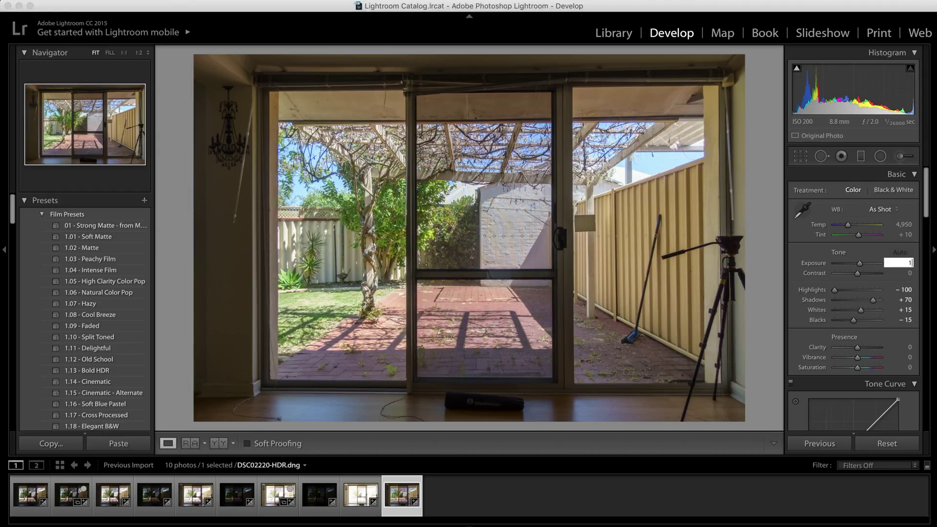
pyautogui.press('Return')
pyautogui.write('-9')
pyautogui.press('Tab')
pyautogui.write('10')
pyautogui.press('Tab')
pyautogui.write('15')
pyautogui.press('Tab')
pyautogui.press('Tab')
pyautogui.press('Tab')
pyautogui.write('4911')
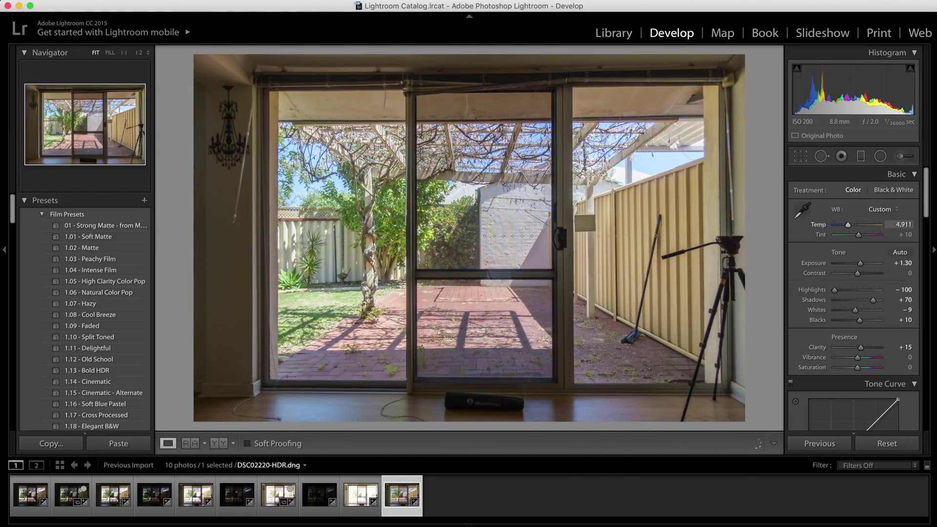
pyautogui.write('4923')
pyautogui.press('Return')
# Step: Check the bag on the floor and the tripod at 1:1, returning to the full view
pyautogui.click(486, 410)
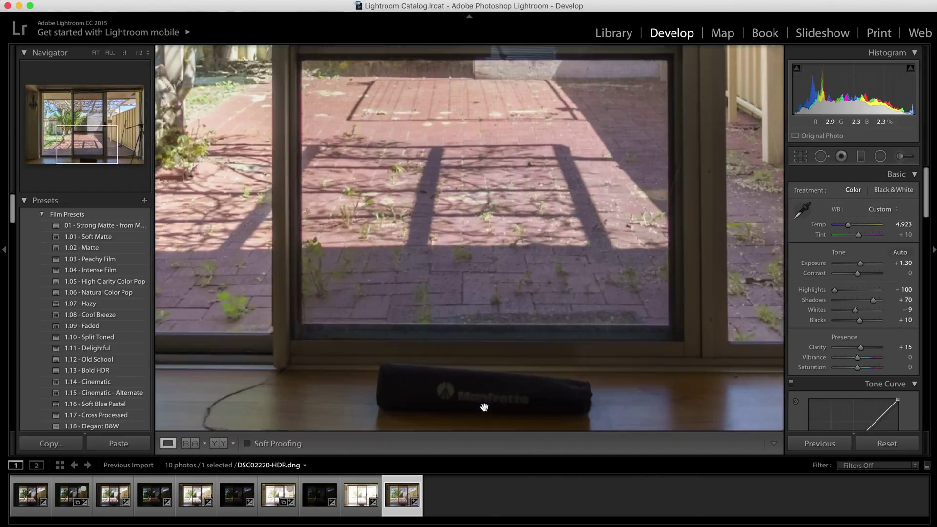
pyautogui.click(535, 386)
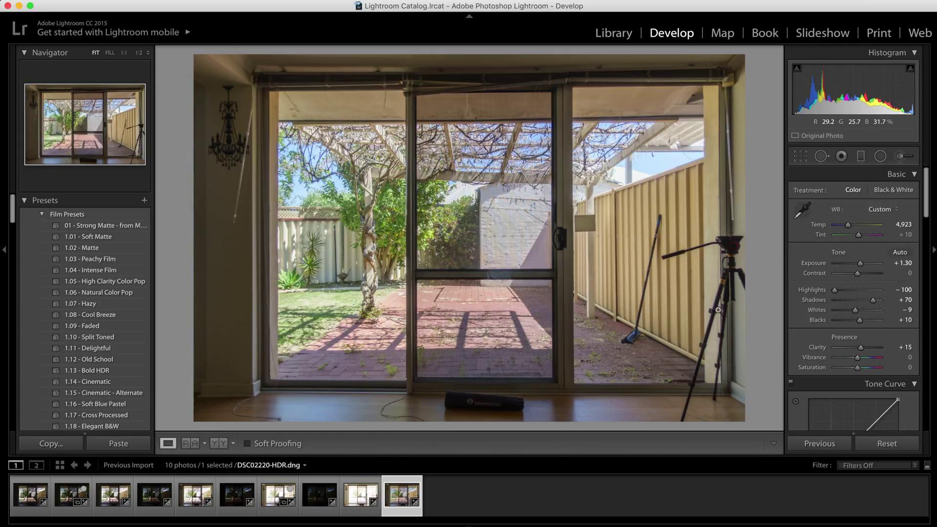
pyautogui.click(729, 277)
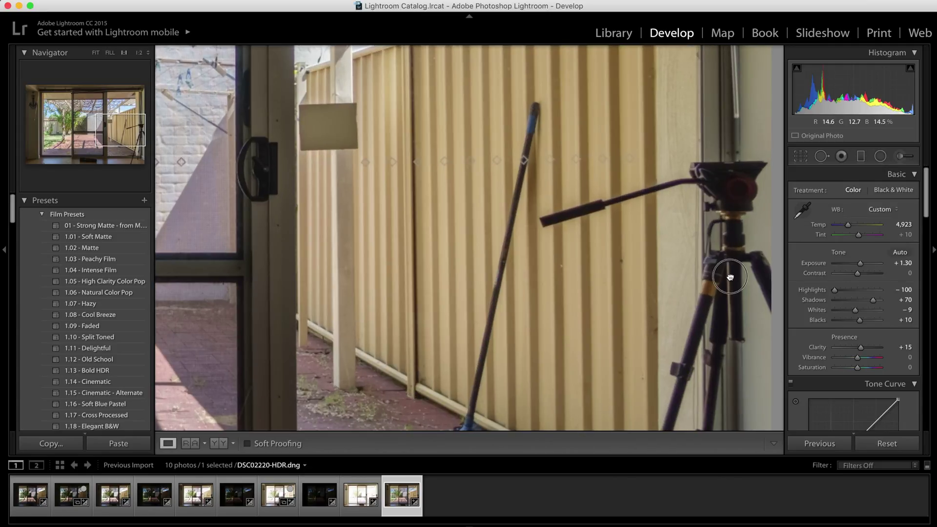
pyautogui.click(730, 276)
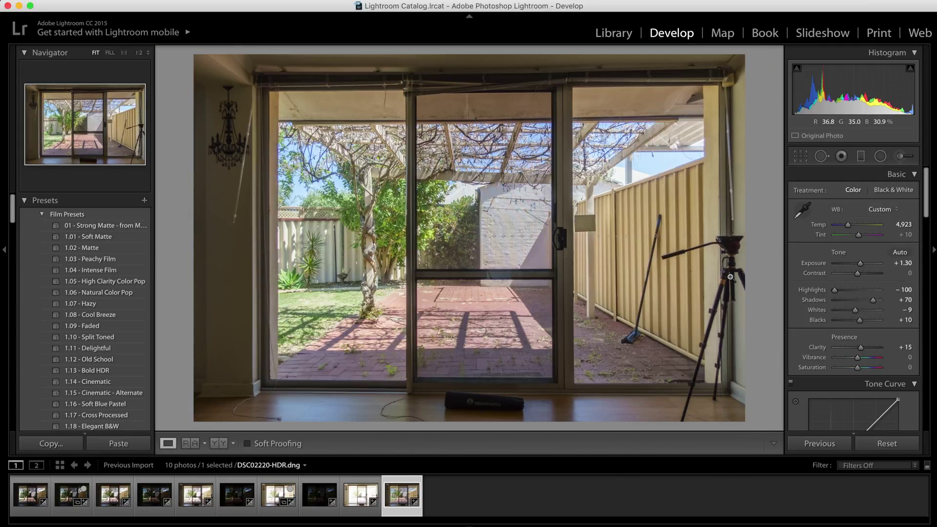